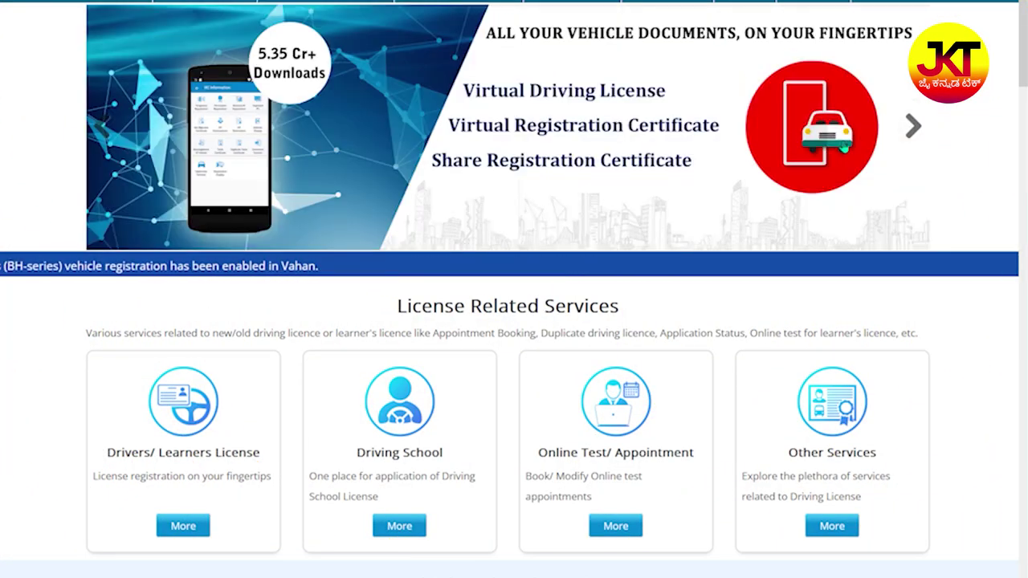
- Scroll down through the License and Vehicle Related Services sections on parivahan.gov.in
scroll(344, 145, "down", 3)
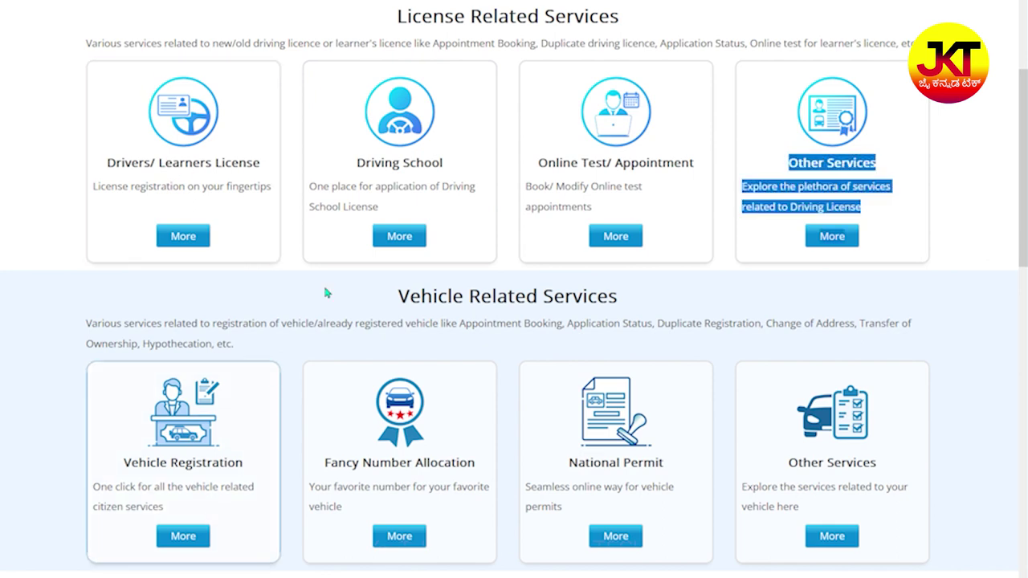
scroll(92, 246, "down", 3)
left_click_drag(93, 245, 241, 233)
scroll(179, 271, "down", 3)
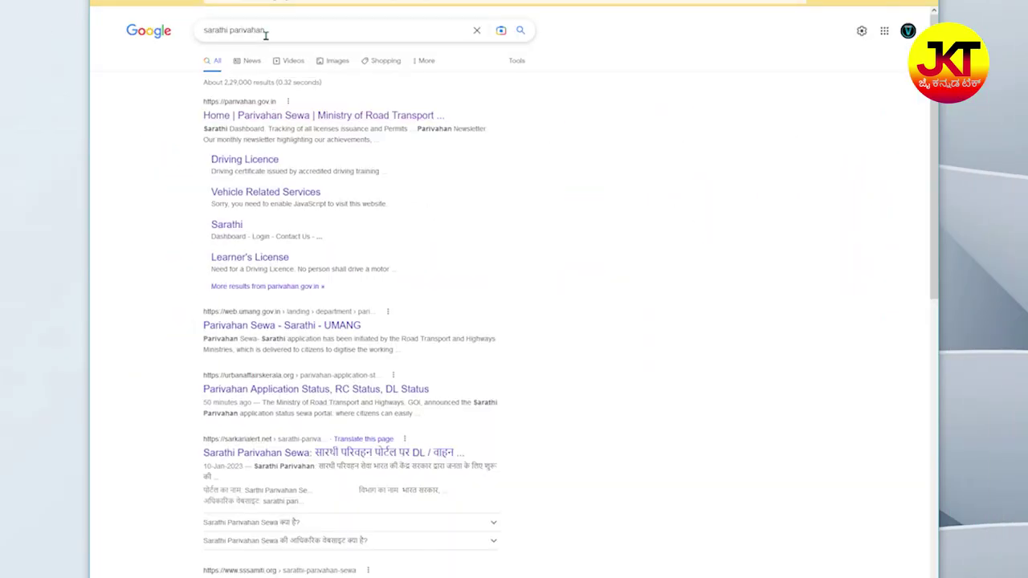
- Open the official parivahan.gov.in home page from the Google 'sarathi parivahan' results
left_click_drag(265, 32, 203, 32)
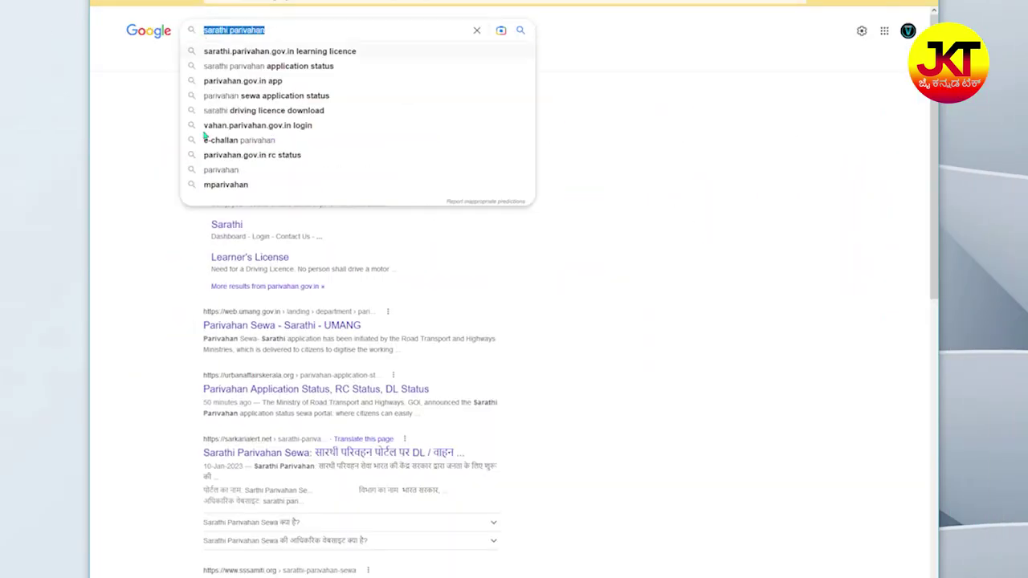
left_click(149, 119)
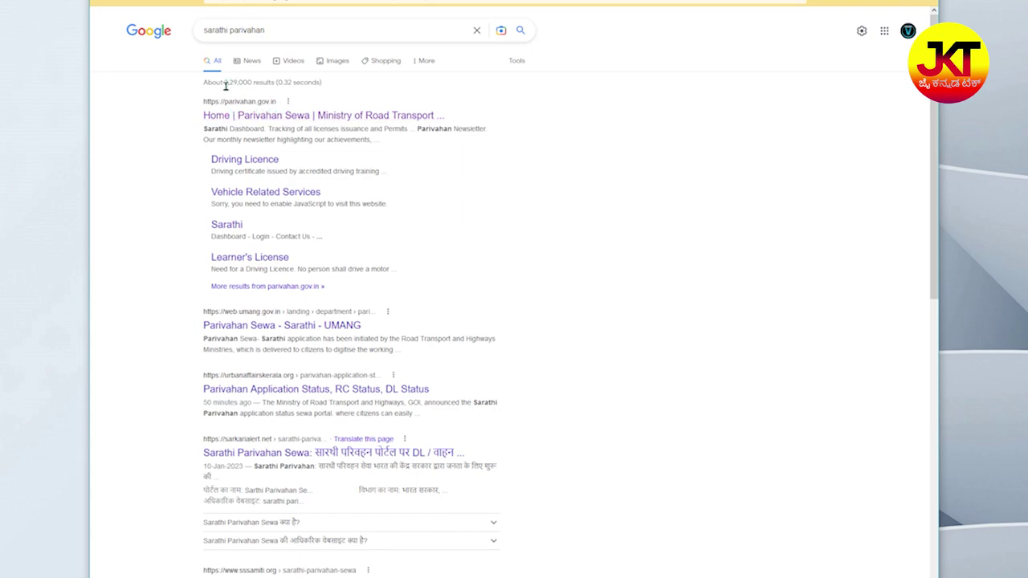
left_click(269, 118)
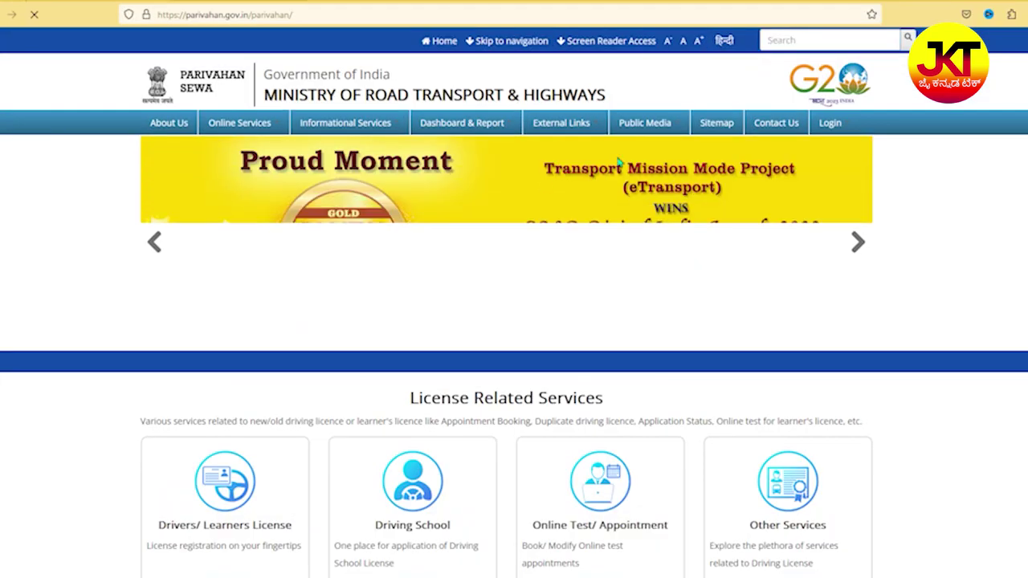
- Scroll the Parivahan home page and open More under Drivers/ Learners License
scroll(980, 267, "down", 10)
scroll(980, 266, "up", 6)
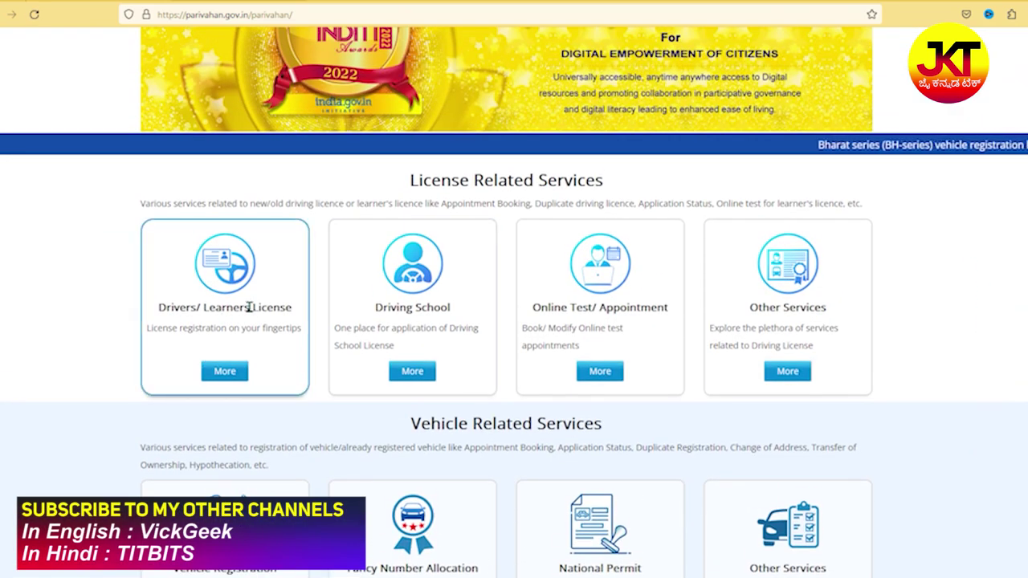
scroll(610, 338, "up", 3)
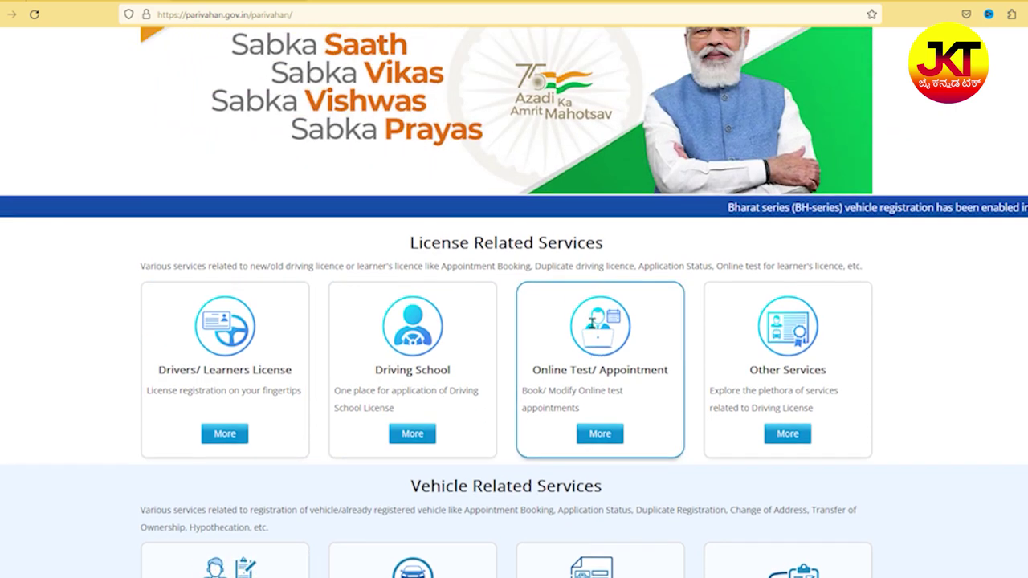
scroll(688, 434, "down", 3)
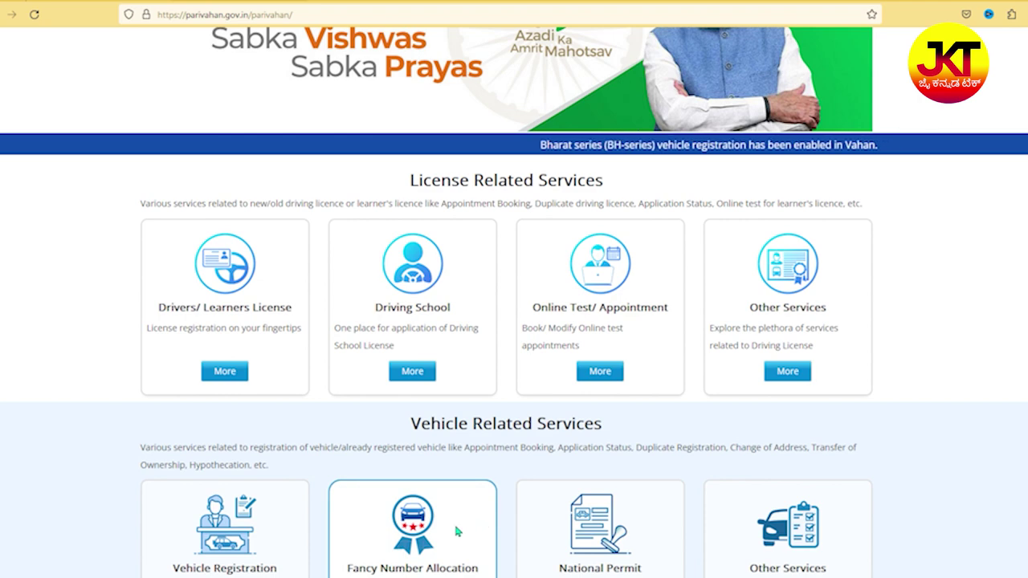
scroll(438, 534, "down", 3)
scroll(431, 532, "down", 7)
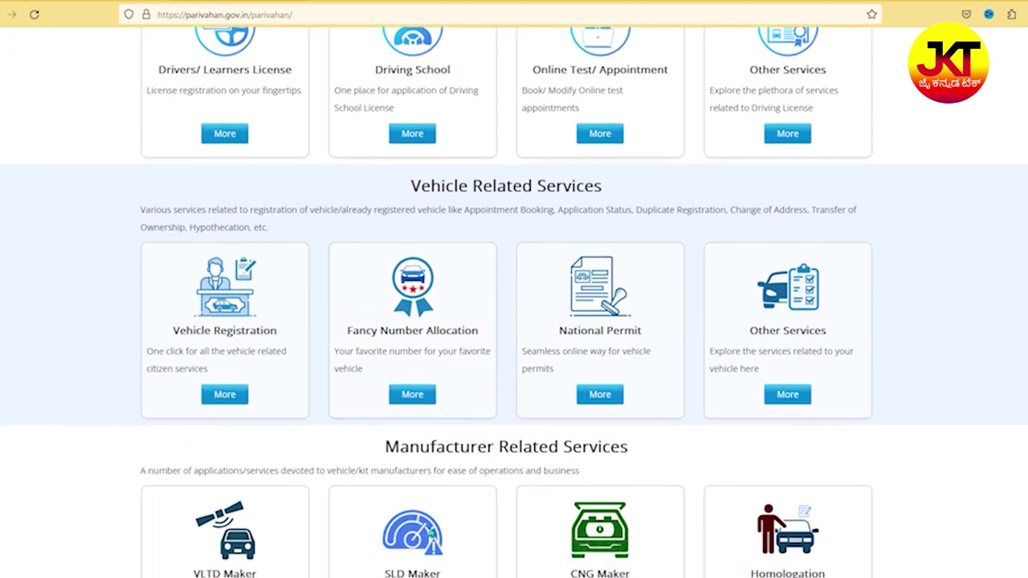
scroll(426, 531, "down", 4)
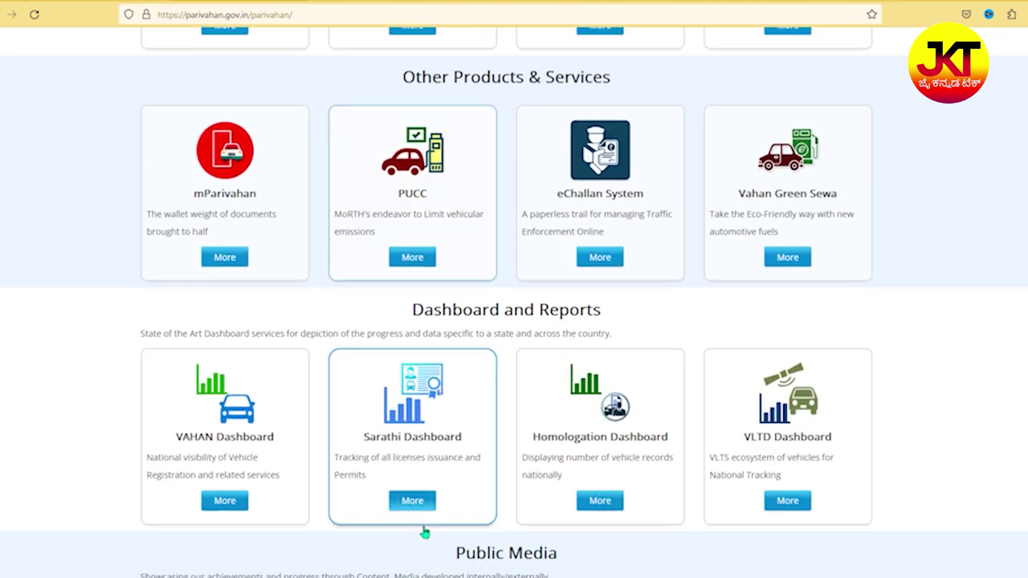
scroll(421, 532, "down", 1)
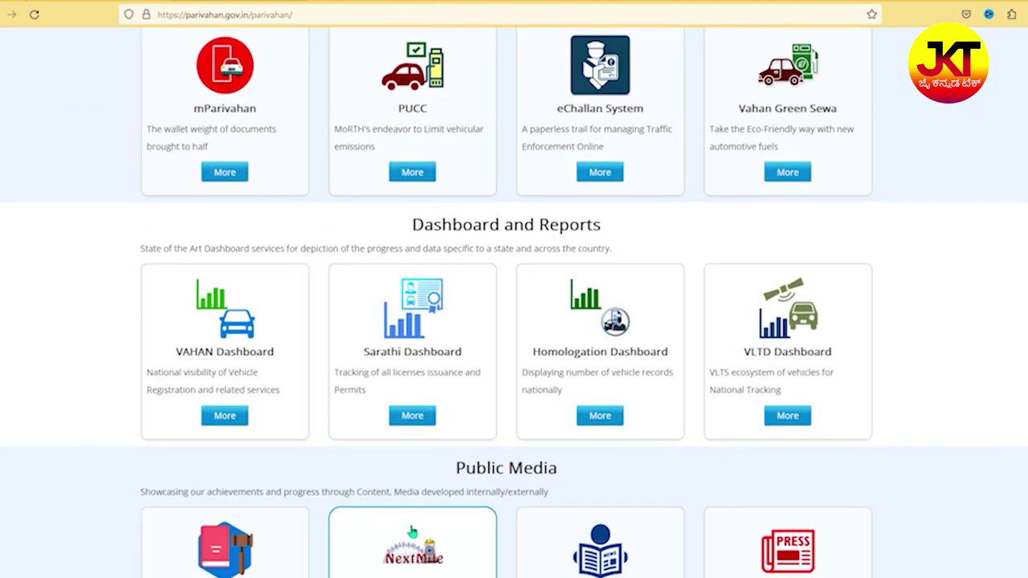
scroll(233, 456, "up", 18)
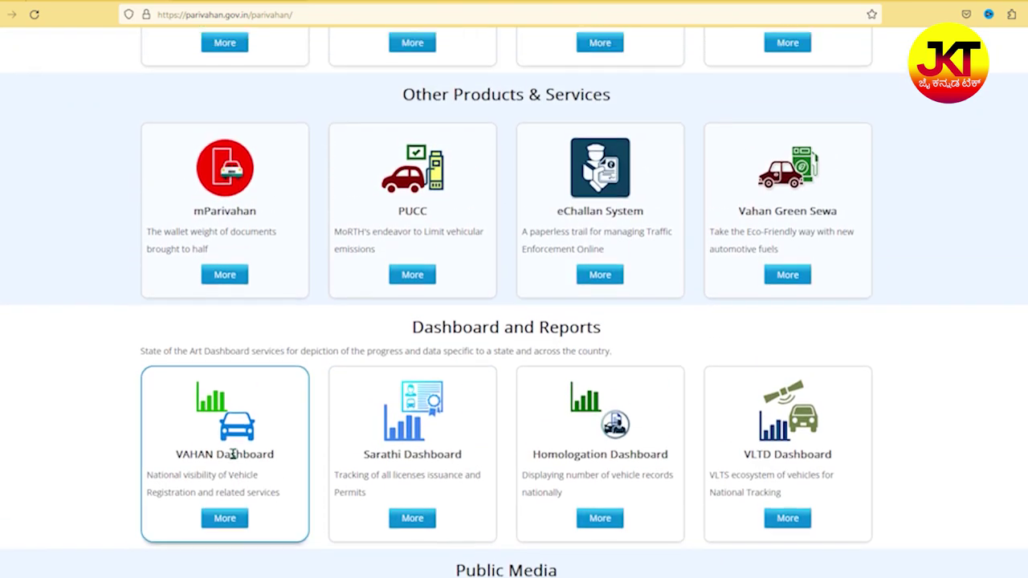
scroll(319, 429, "up", 1)
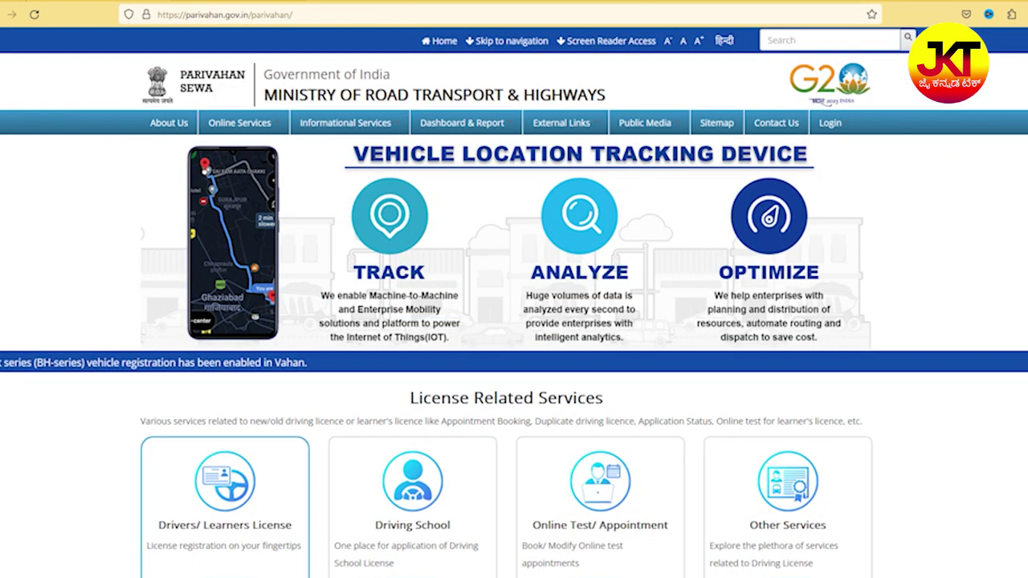
scroll(281, 527, "down", 2)
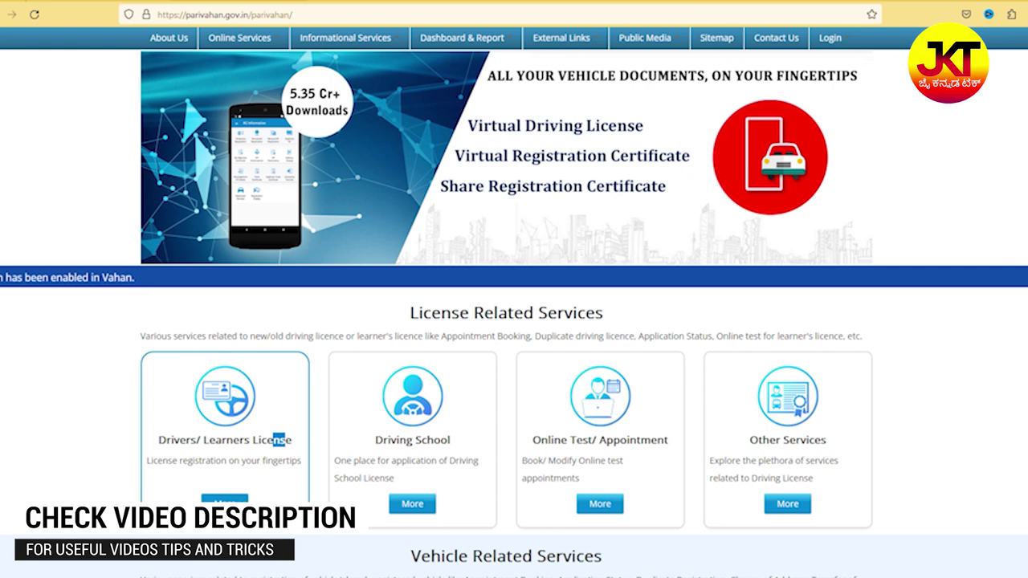
left_click(284, 355)
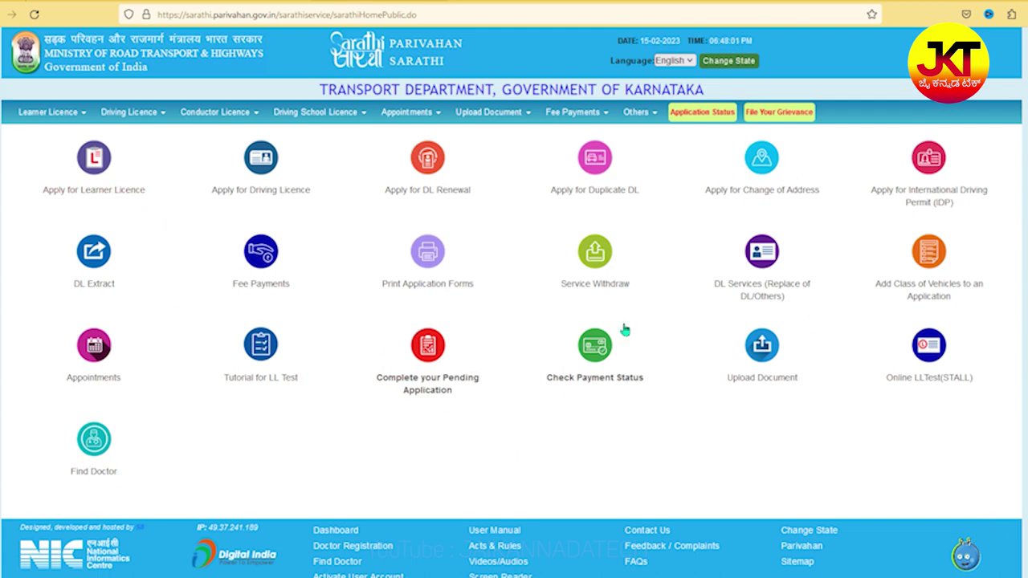
- Choose Karnataka from the state selection list
left_click(728, 61)
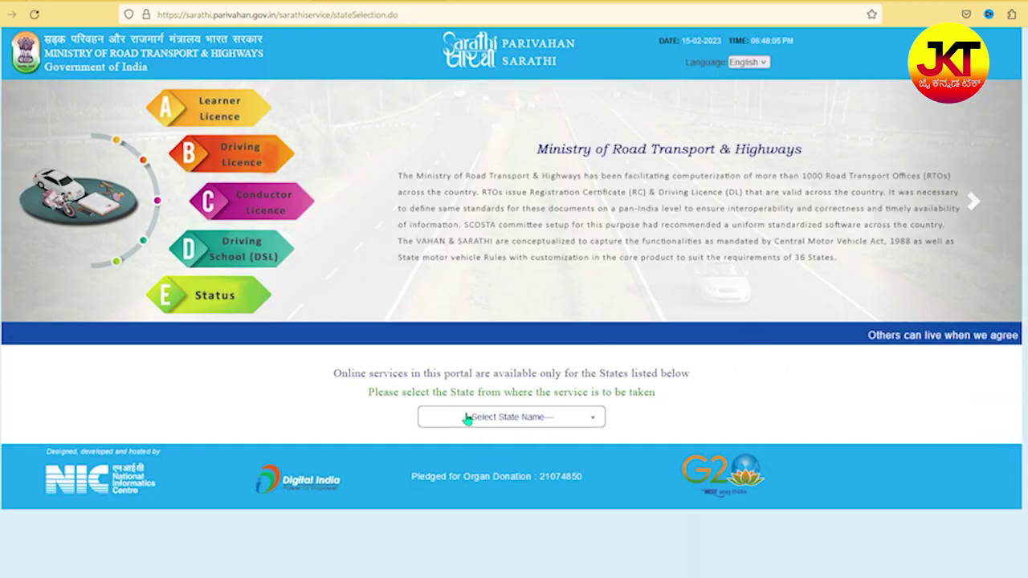
left_click(523, 418)
scroll(482, 523, "down", 2)
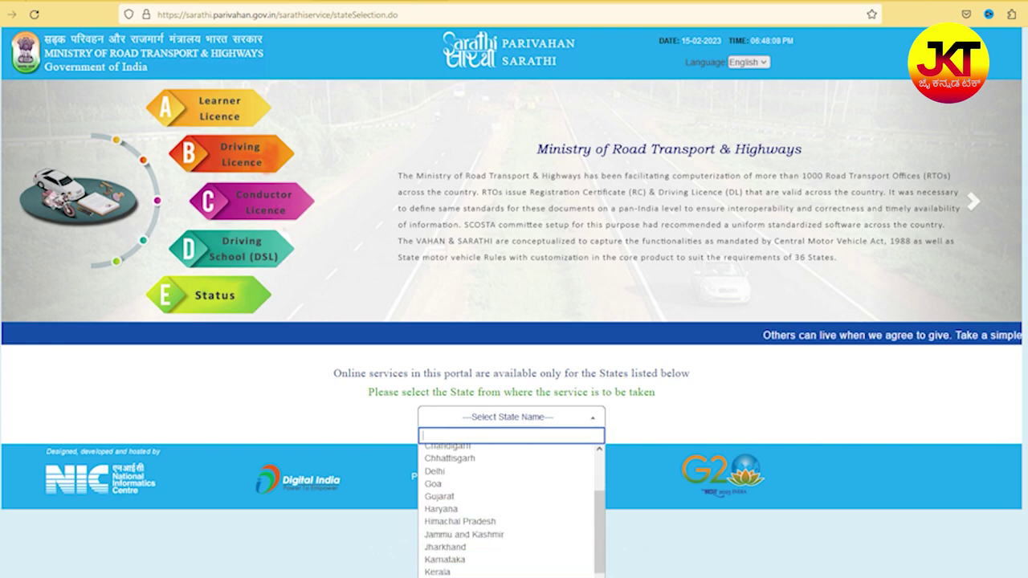
left_click(473, 561)
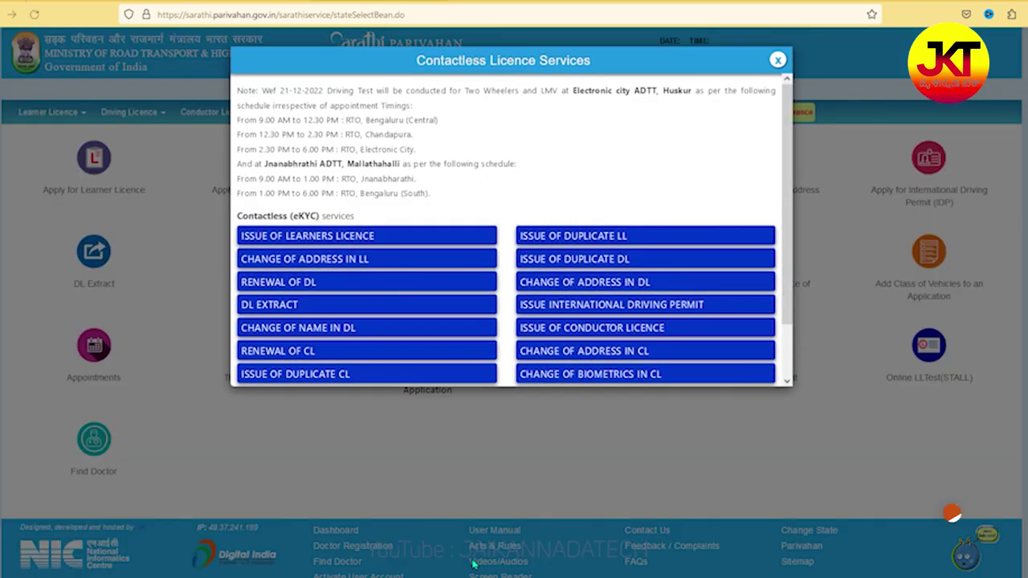
- Scroll through the Contactless Licence Services notice and its eKYC options
scroll(443, 222, "down", 1)
scroll(443, 220, "up", 1)
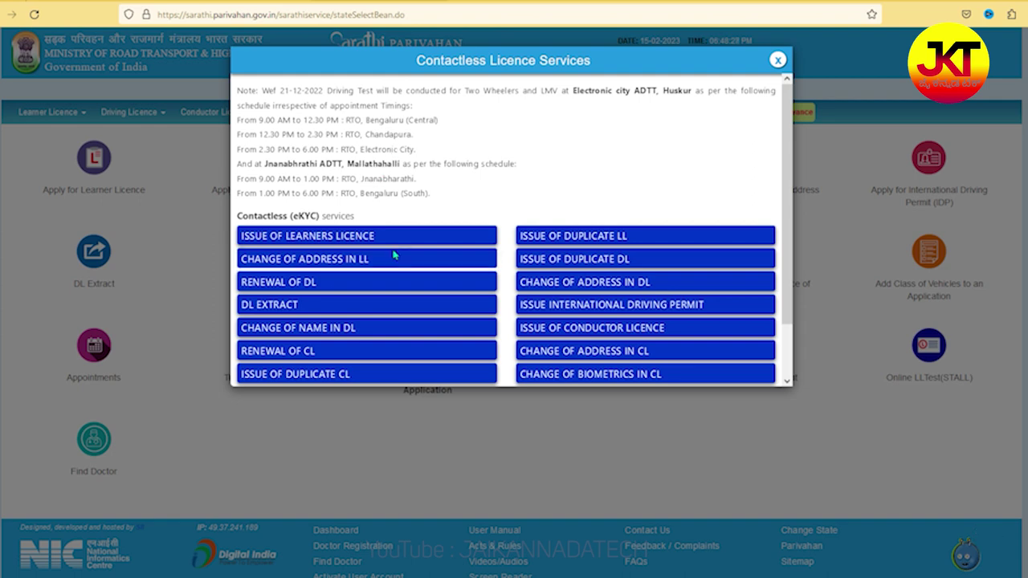
scroll(386, 241, "down", 2)
scroll(346, 205, "up", 2)
scroll(300, 197, "down", 2)
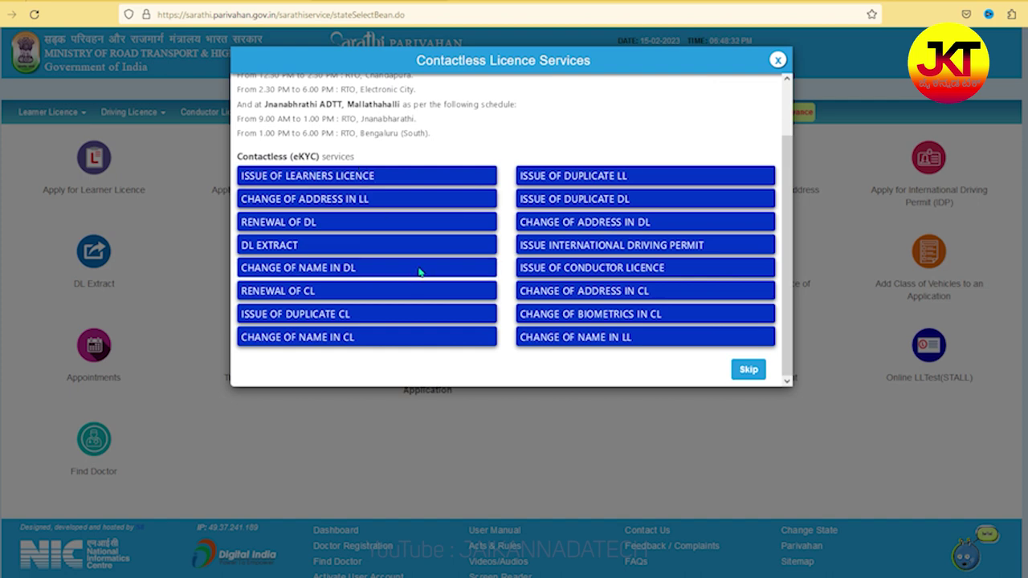
- Open the Change of Name in DL service and focus the DL Number field
left_click(524, 183)
left_click(317, 269)
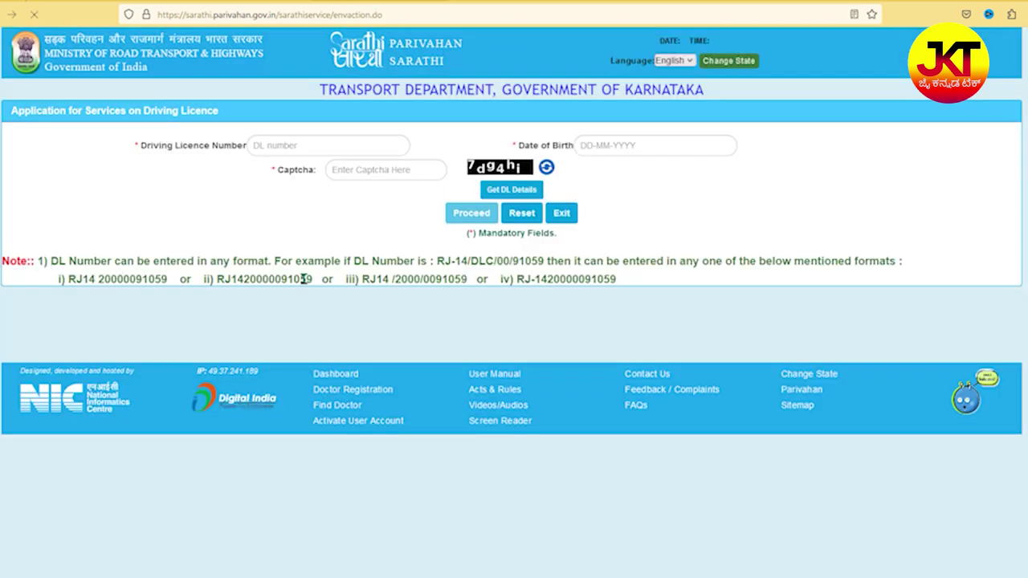
left_click(313, 142)
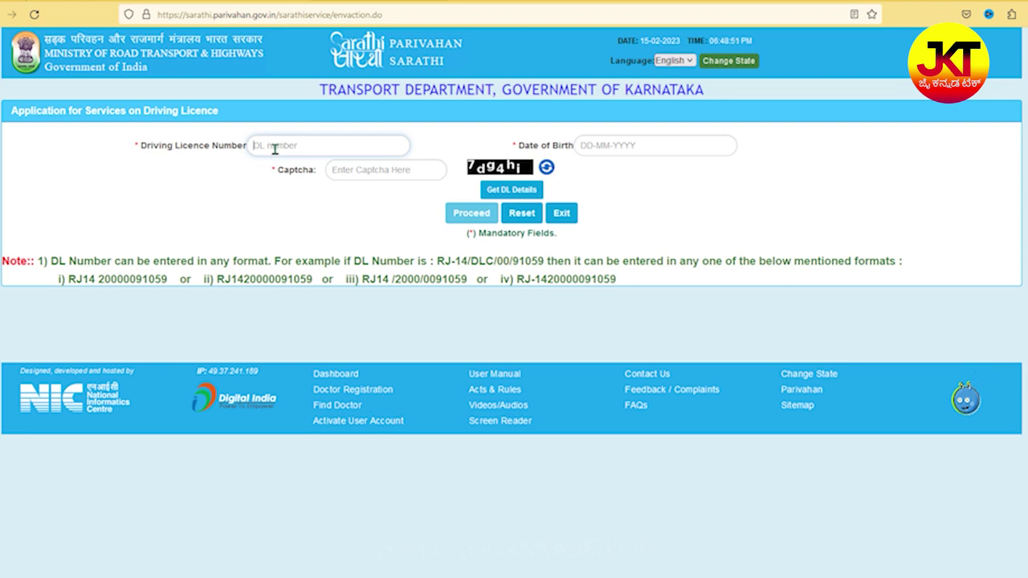
- Try the Date of Birth calendar and Captcha field, then go back a page
left_click(640, 141)
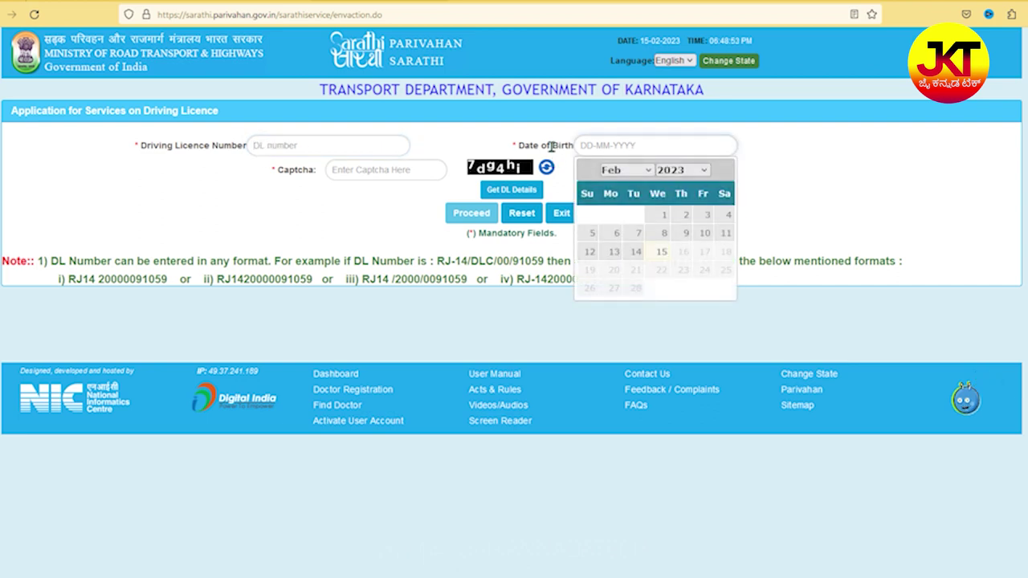
left_click(548, 146)
left_click(365, 173)
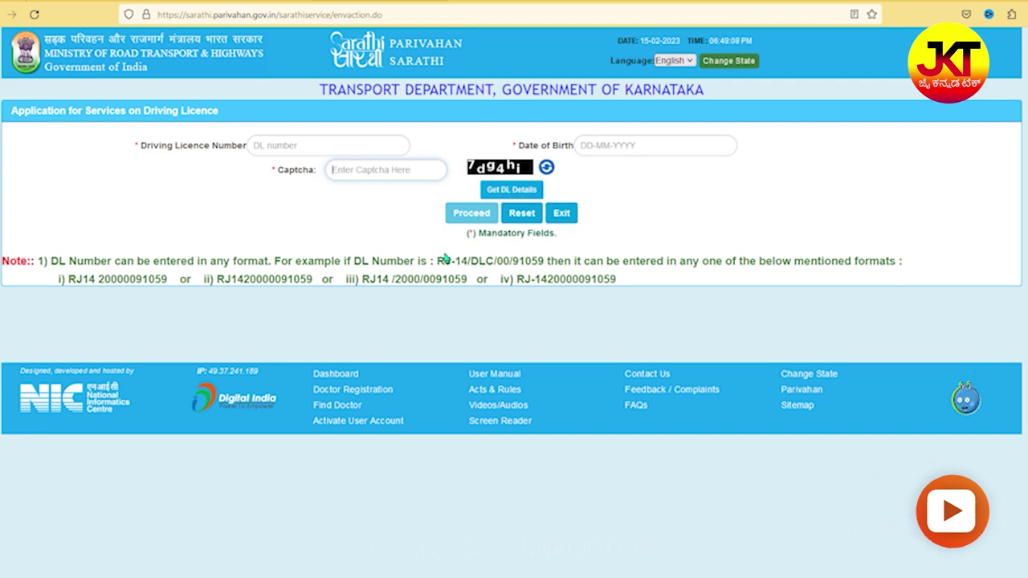
key("alt+Left")
- Reload the expired page with Try Again and Resend, then open the Driving Licence services instructions
left_click(646, 466)
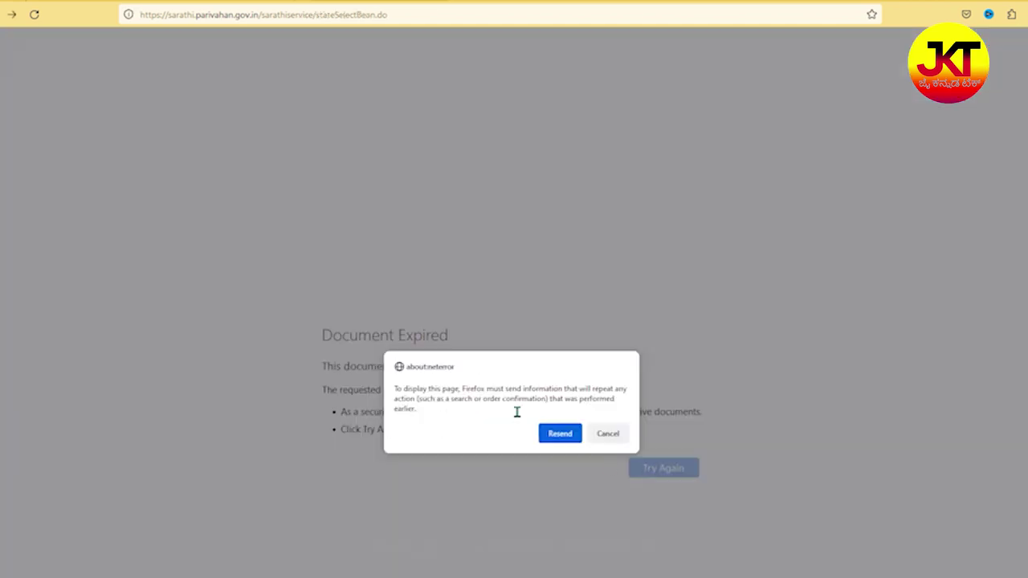
left_click(560, 433)
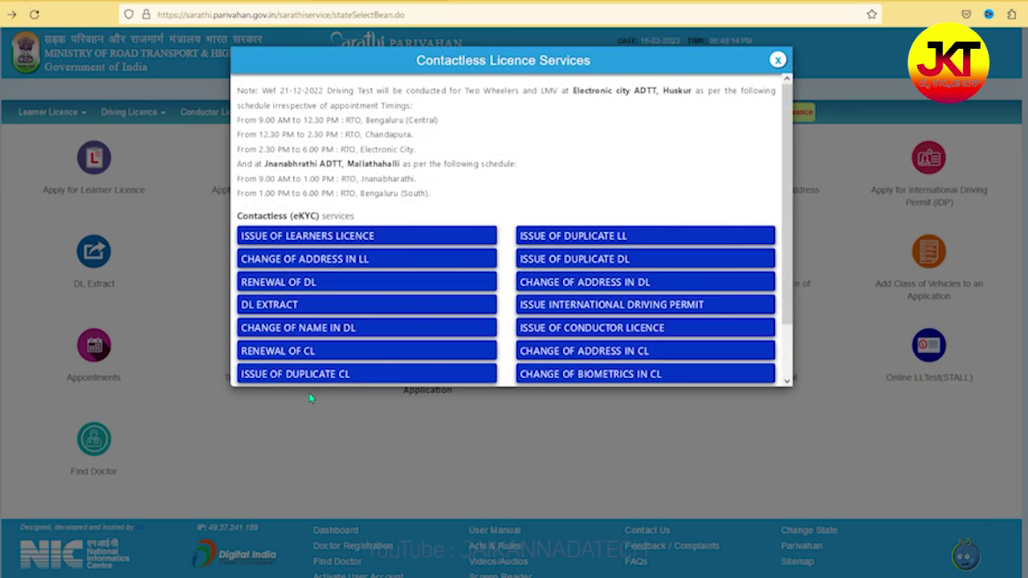
left_click(278, 357)
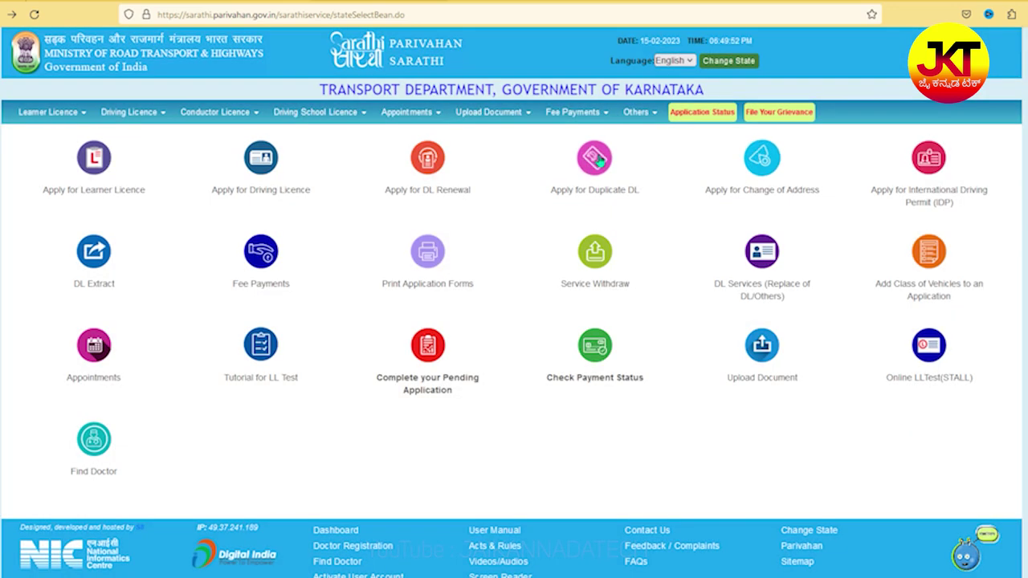
left_click(599, 161)
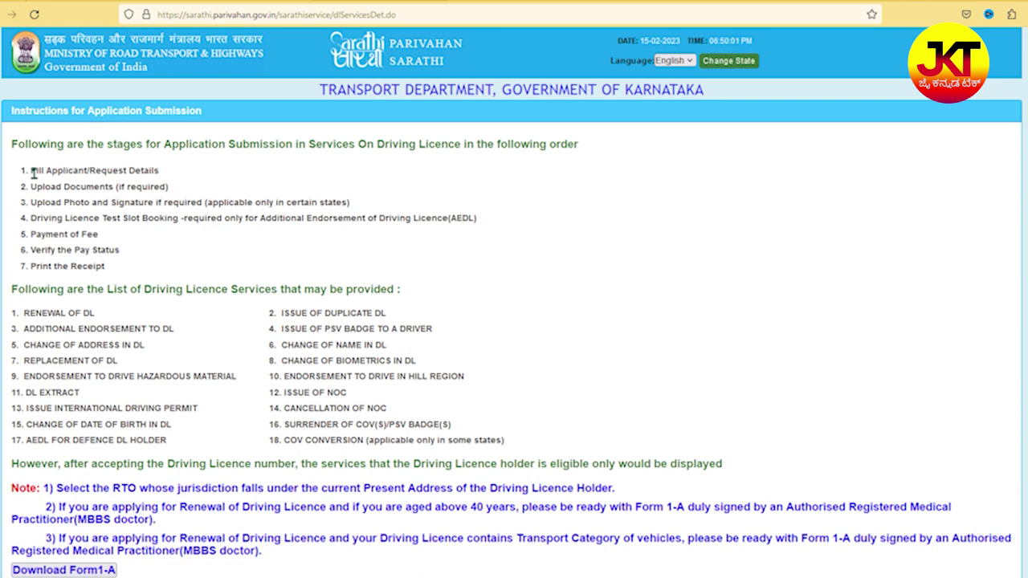
left_click_drag(32, 172, 189, 173)
- Highlight application stages four and five on the instructions page, clearing each highlight
left_click_drag(47, 217, 140, 218)
left_click(129, 257)
left_click_drag(43, 219, 186, 232)
left_click(186, 223)
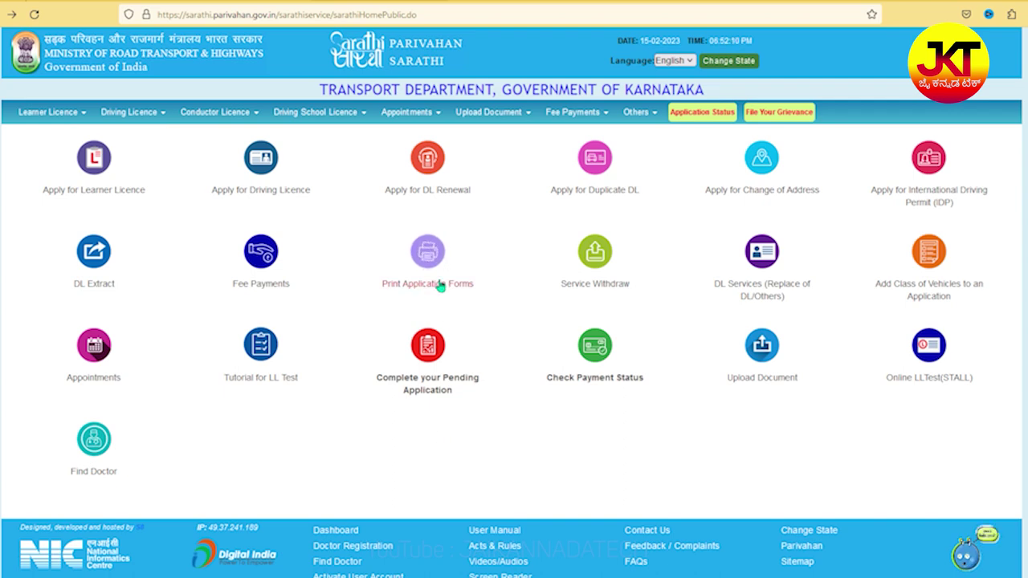
- Open the Tutorial for LL Test, return, and open More under Drivers/Learners License
left_click(259, 347)
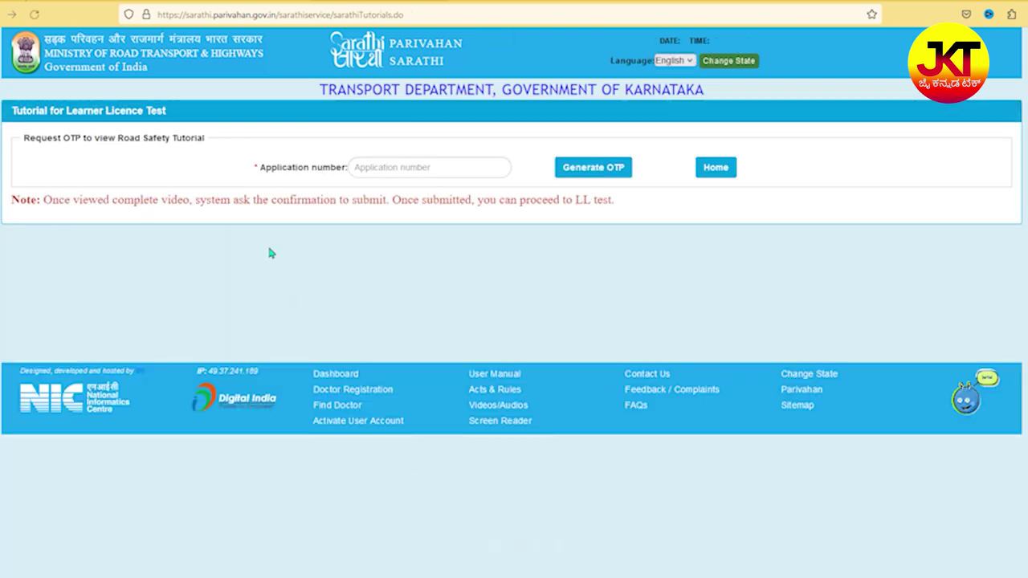
key("alt+Left")
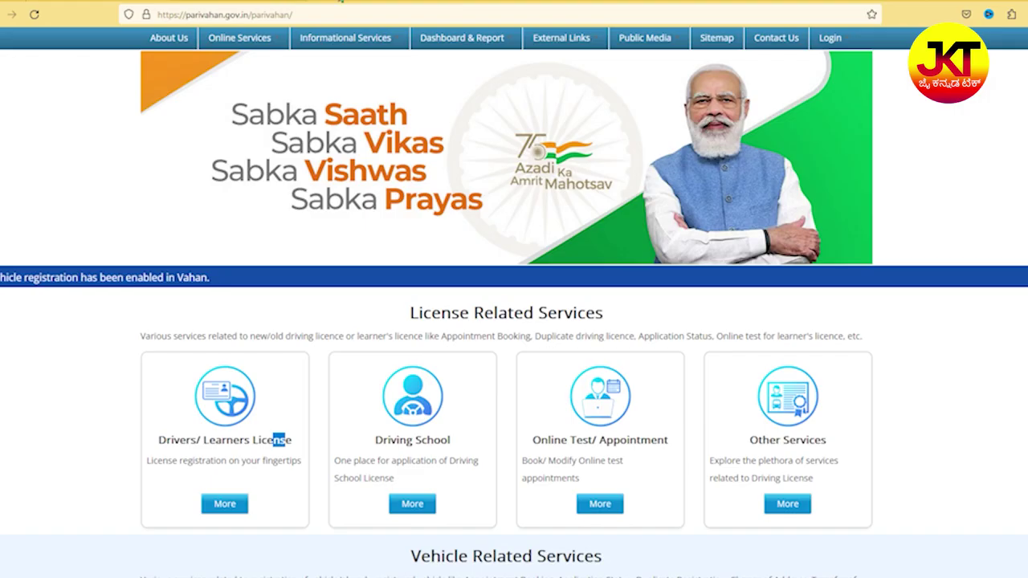
left_click(227, 504)
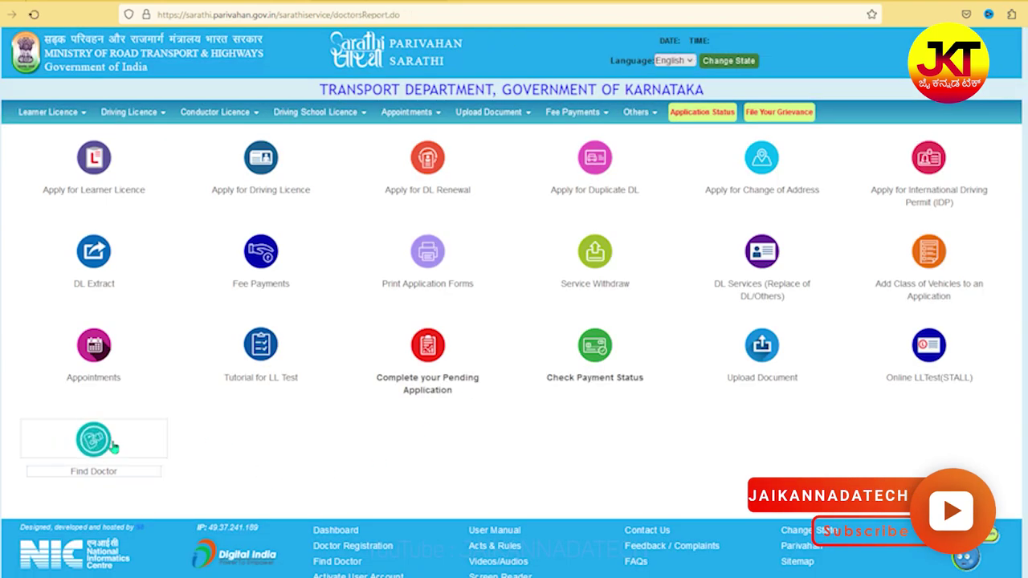
- Visit Find Doctor, return home, then proceed from DL Extract to the application instructions
left_click(91, 436)
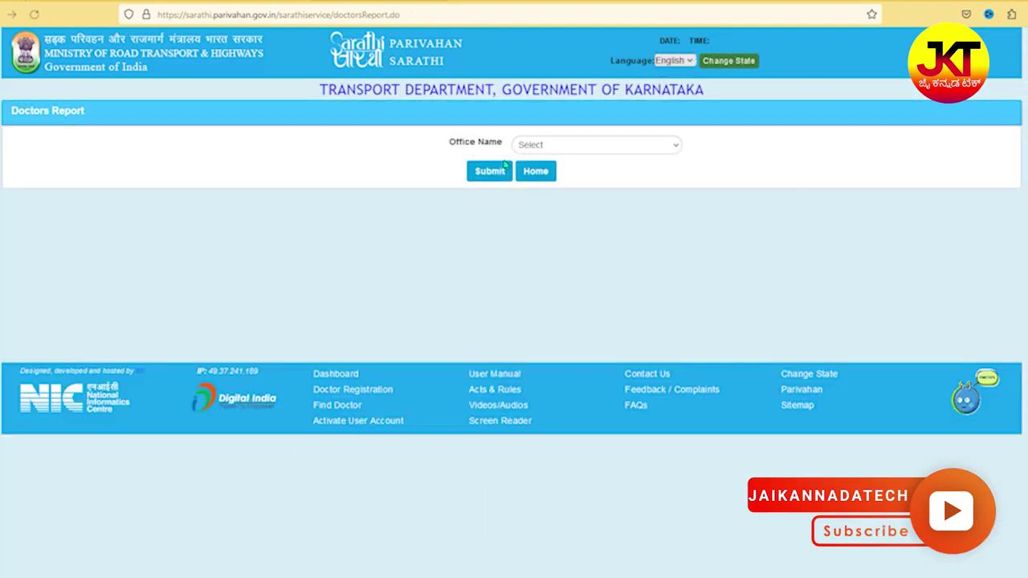
left_click(549, 170)
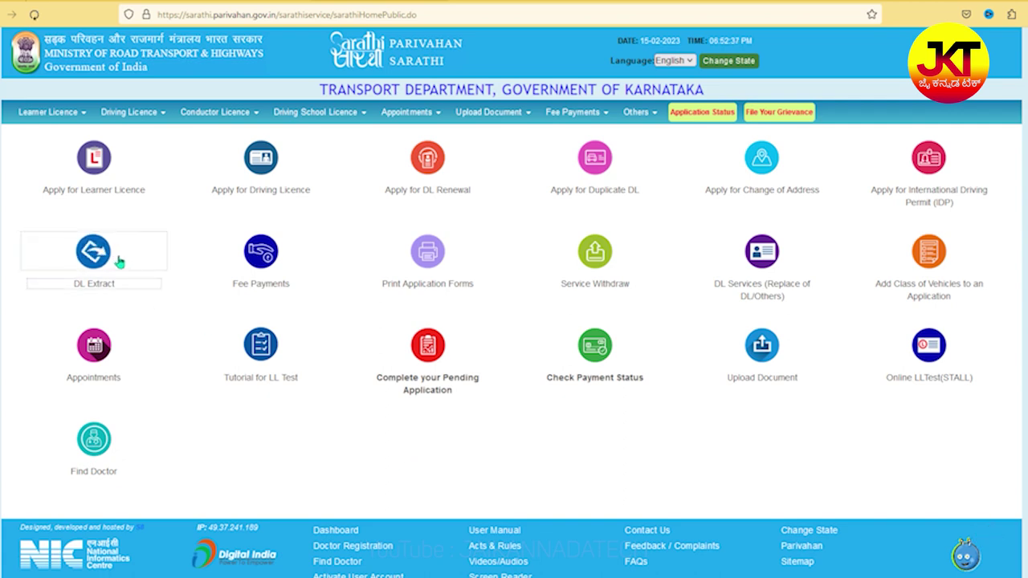
left_click(93, 251)
left_click(471, 546)
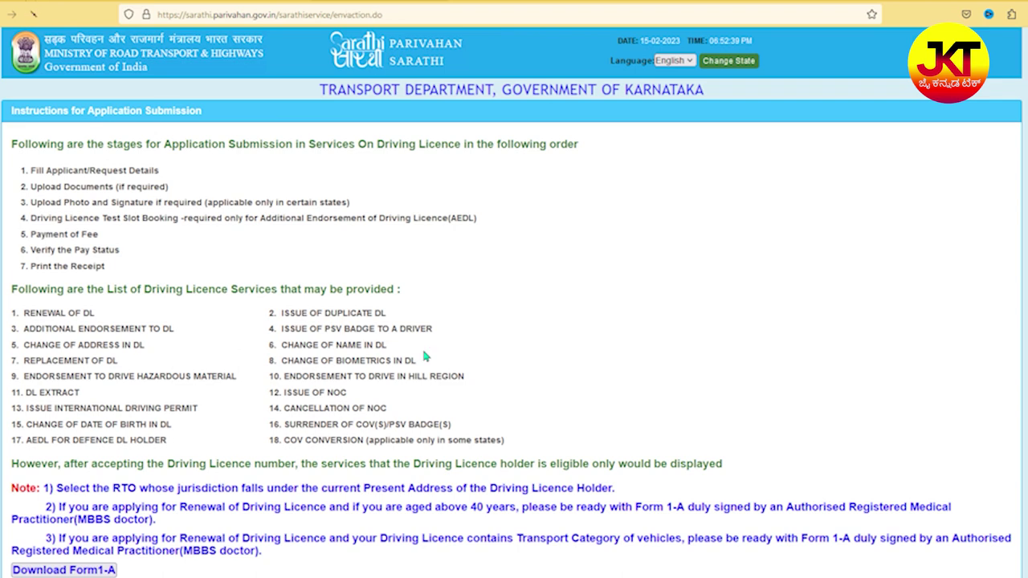